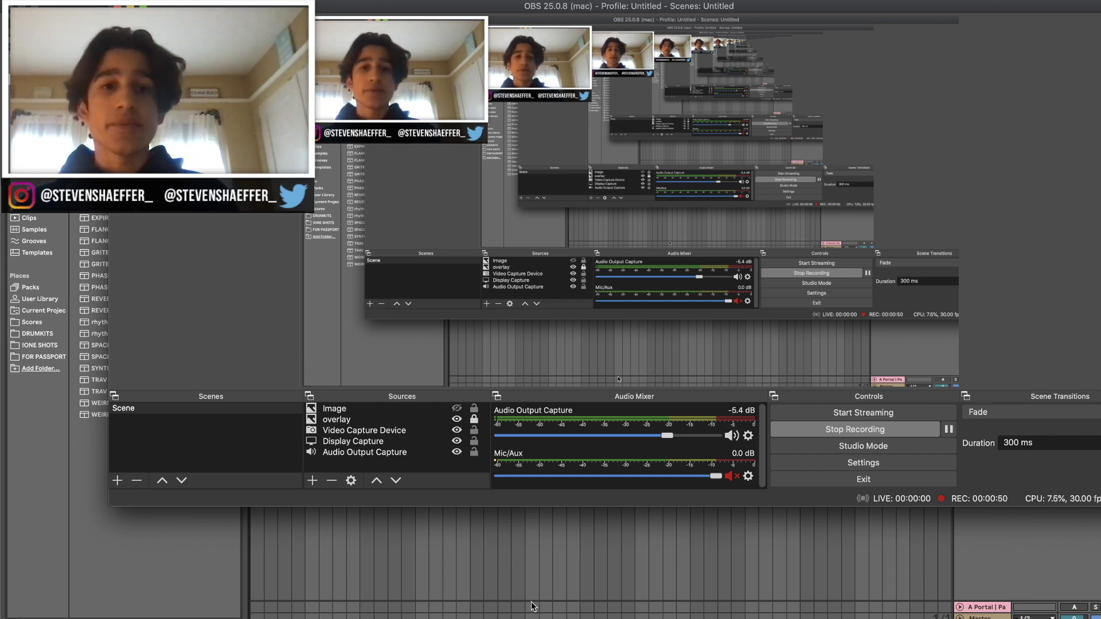
- Bring Ableton forward, then play the 'five nights at freddys 107' arrangement from the start and stop it
left_click(533, 606)
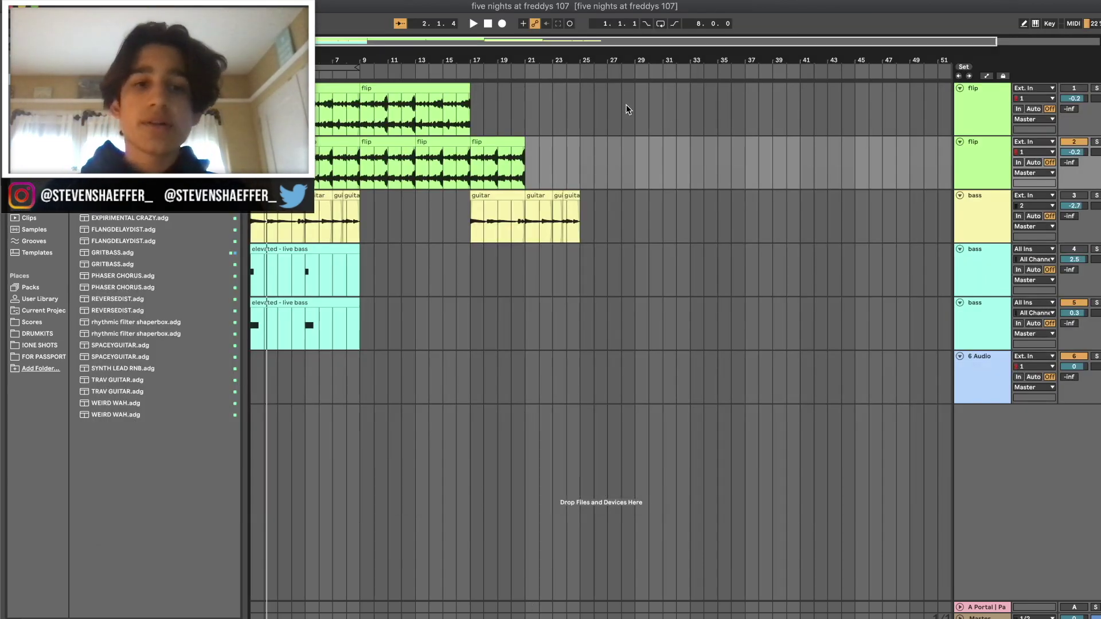
left_click(473, 24)
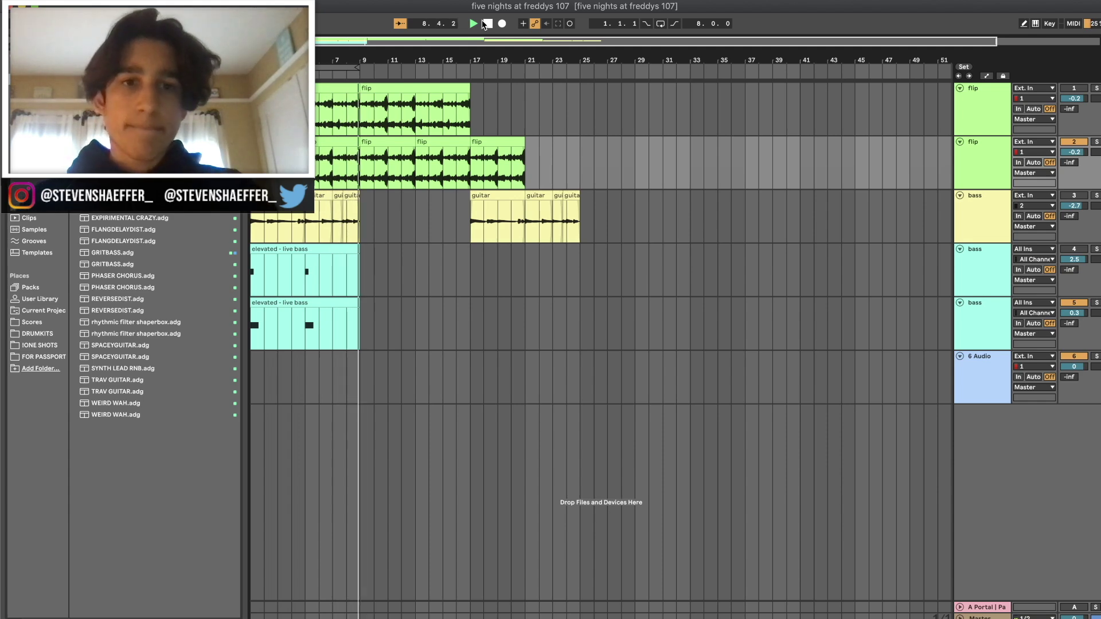
left_click(486, 24)
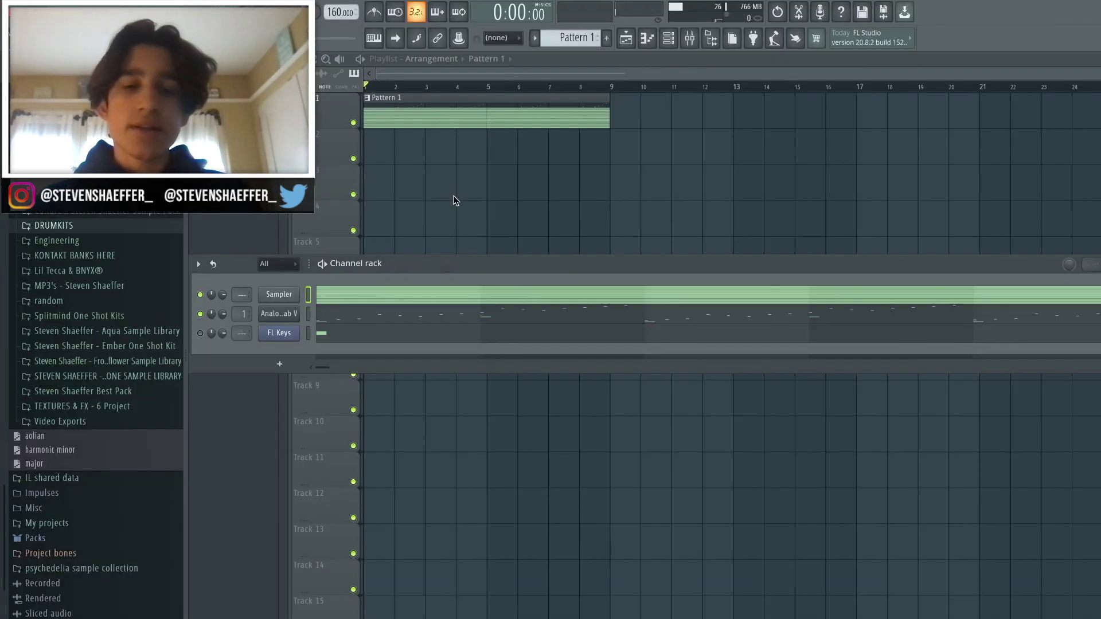
- Show the Analog Lab V melody in the piano roll without its plugin window and play it
left_click(388, 323)
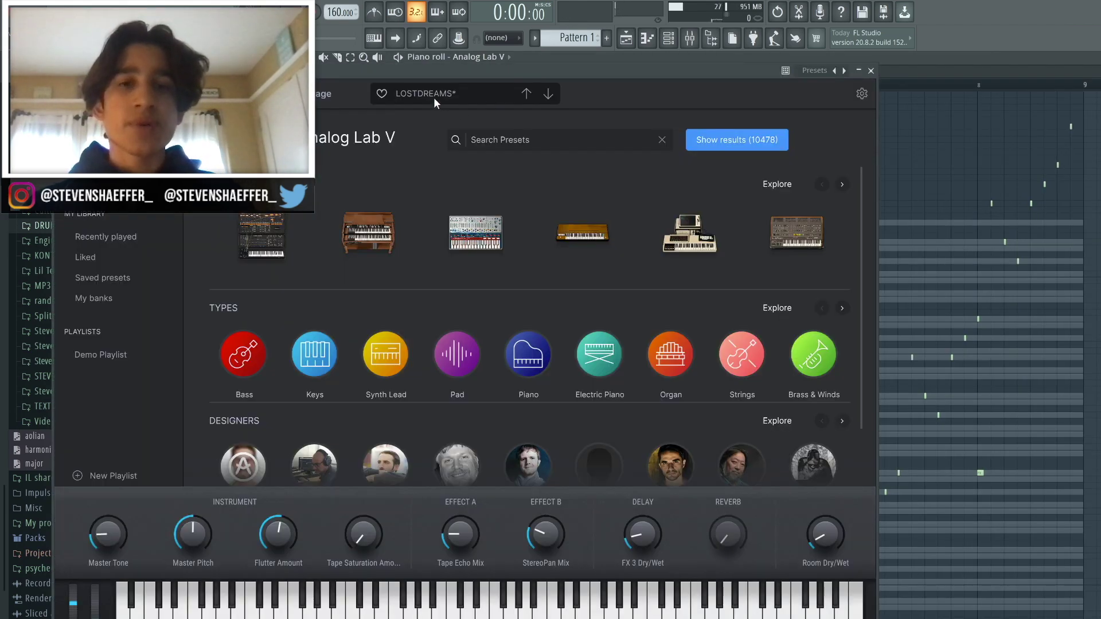
left_click(871, 71)
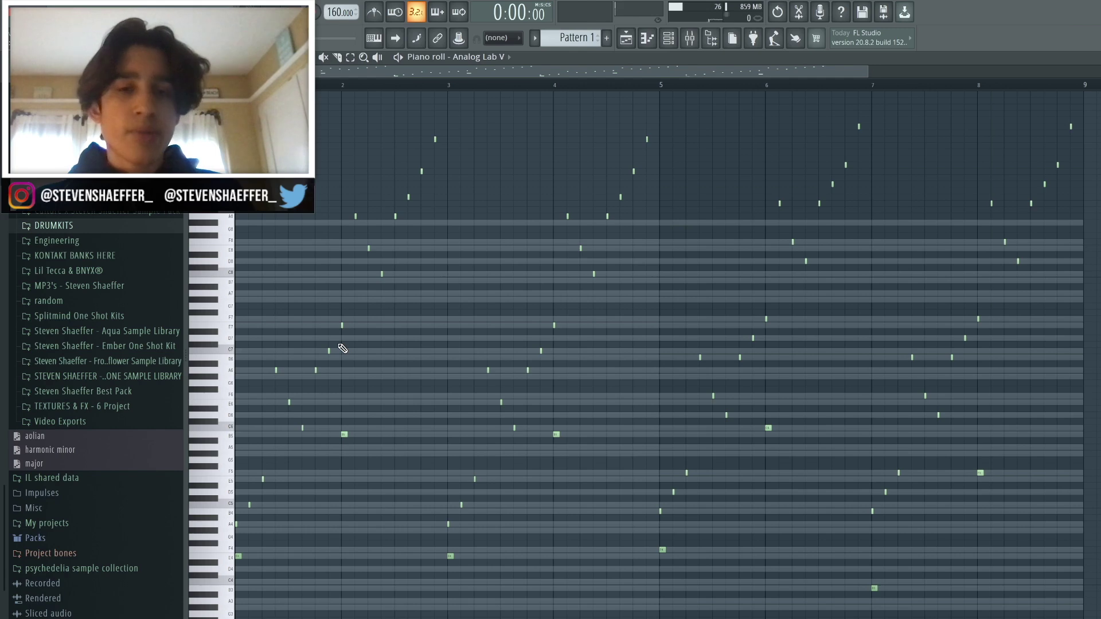
key("space")
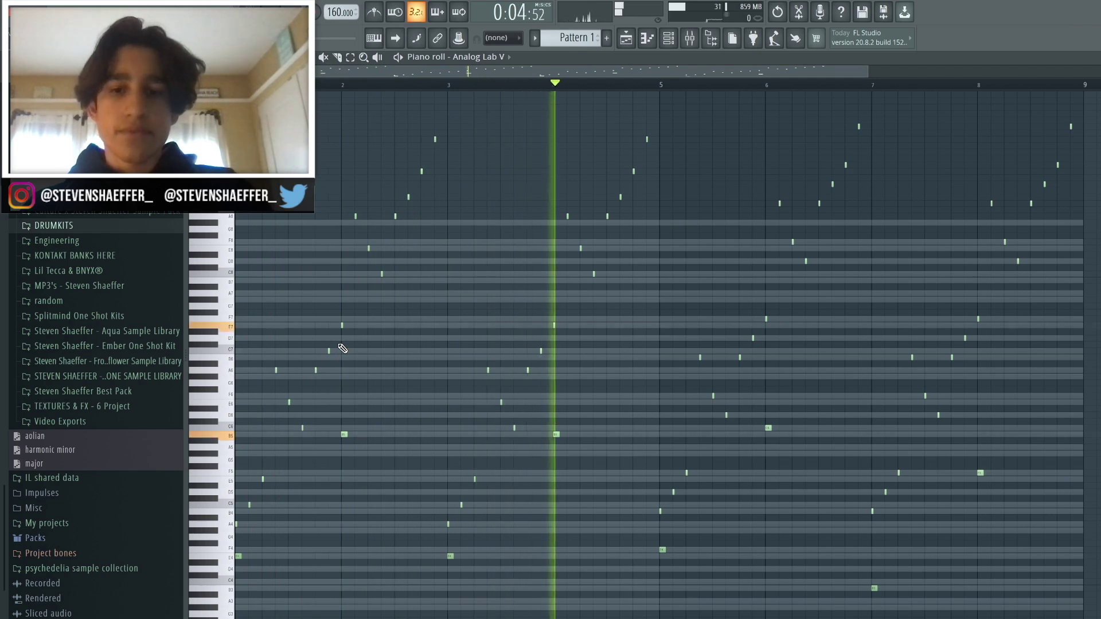
scroll(343, 349, "down", 2)
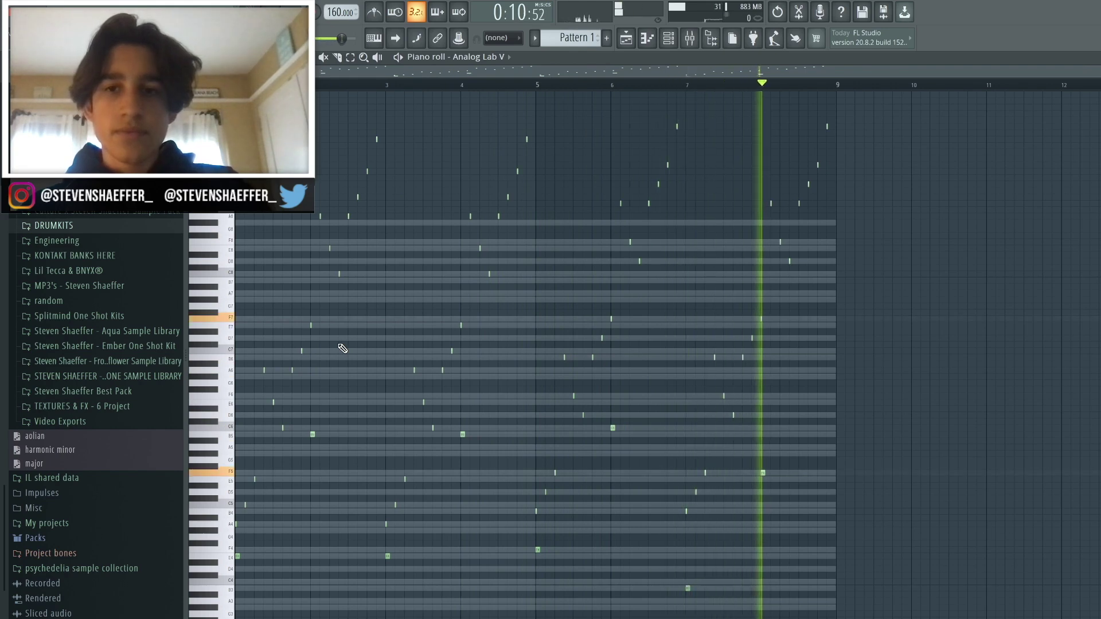
- Stop playback, open the mixer, and bring up the Analog Lab V channel's SketchCassette II window
key("space")
key("F5")
key("F9")
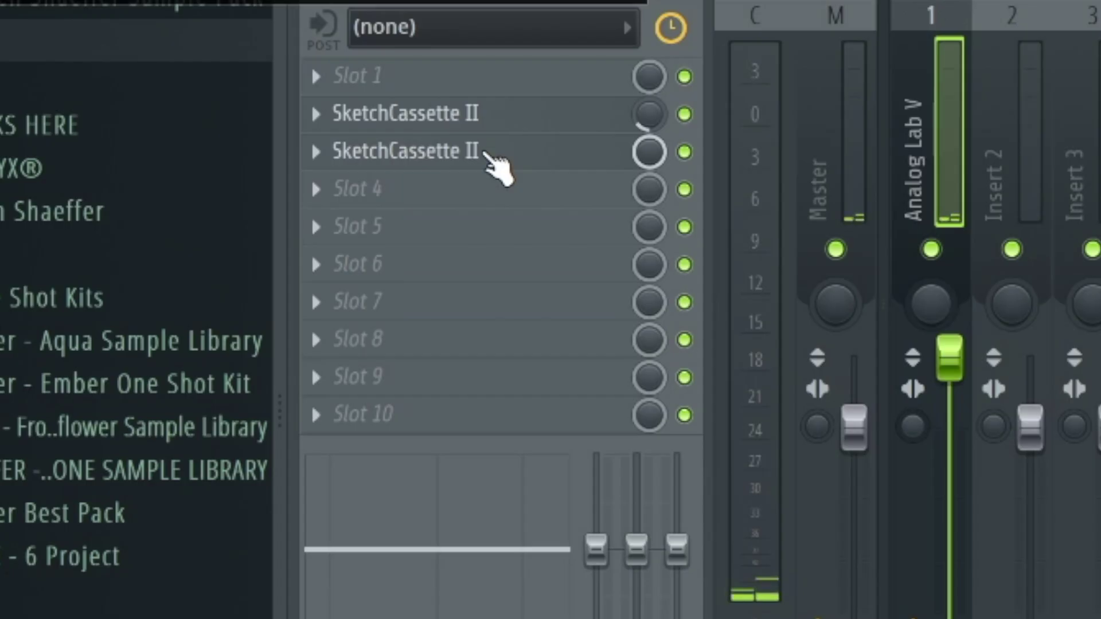
left_click(494, 164)
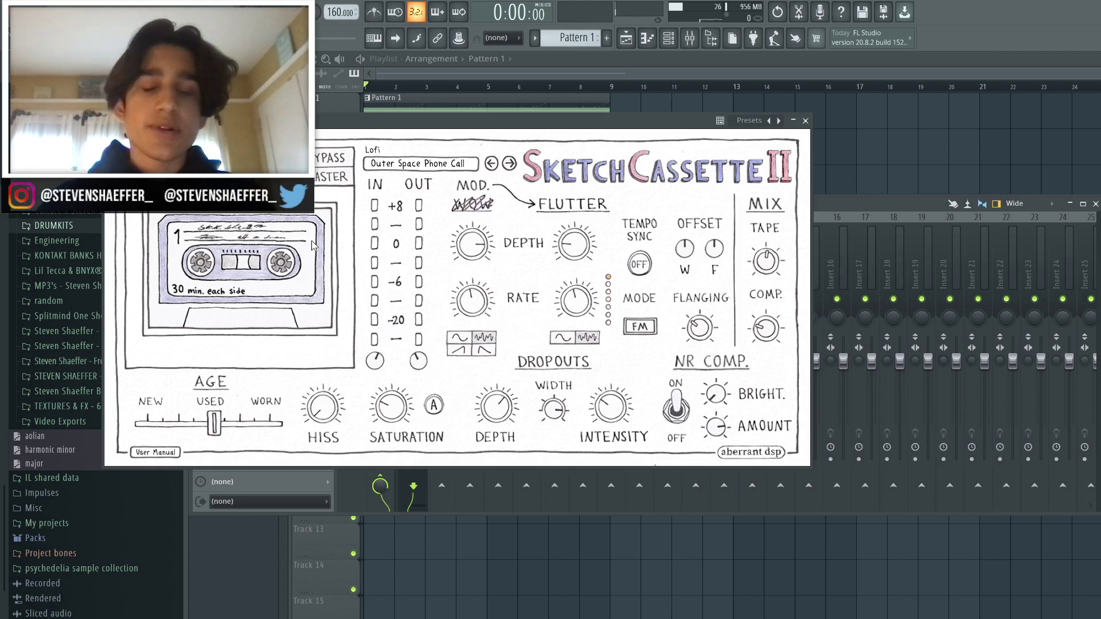
left_click_drag(386, 142, 649, 200)
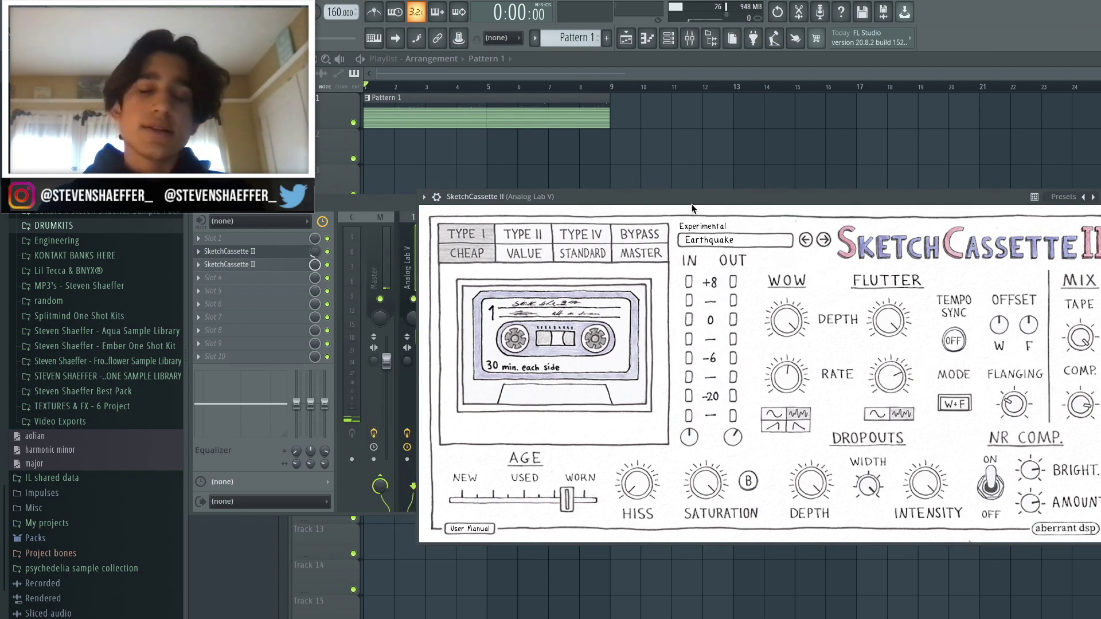
- Drop down SketchCassette II's preset list to show the Earthquake setting
left_click(704, 243)
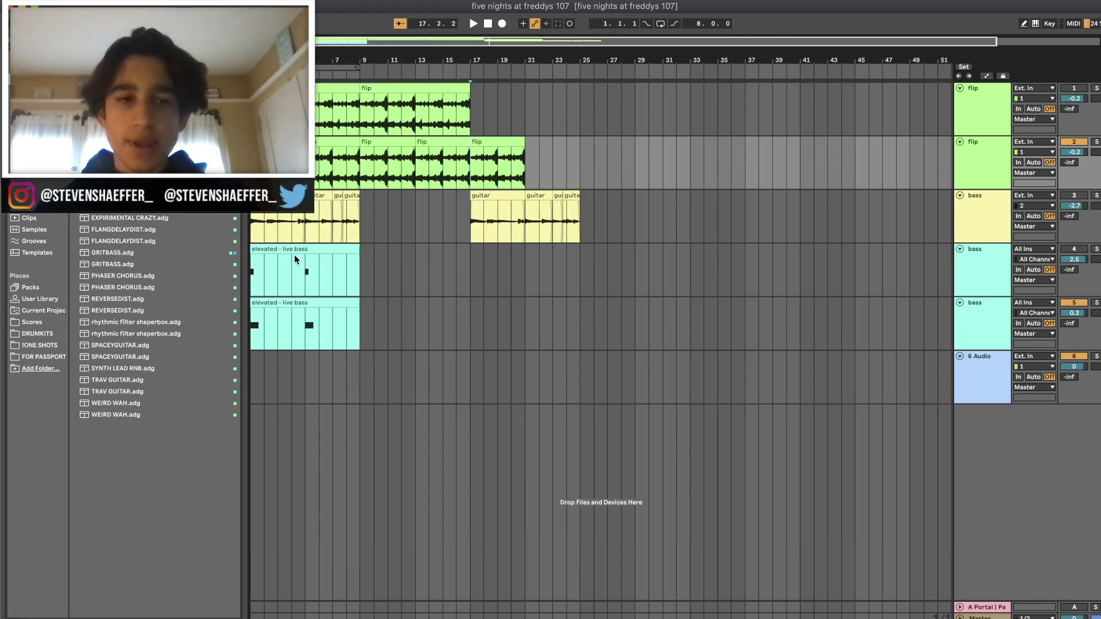
- Play the arrangement from bar 1 while moving between the bass and flip tracks, then stop
key("Home")
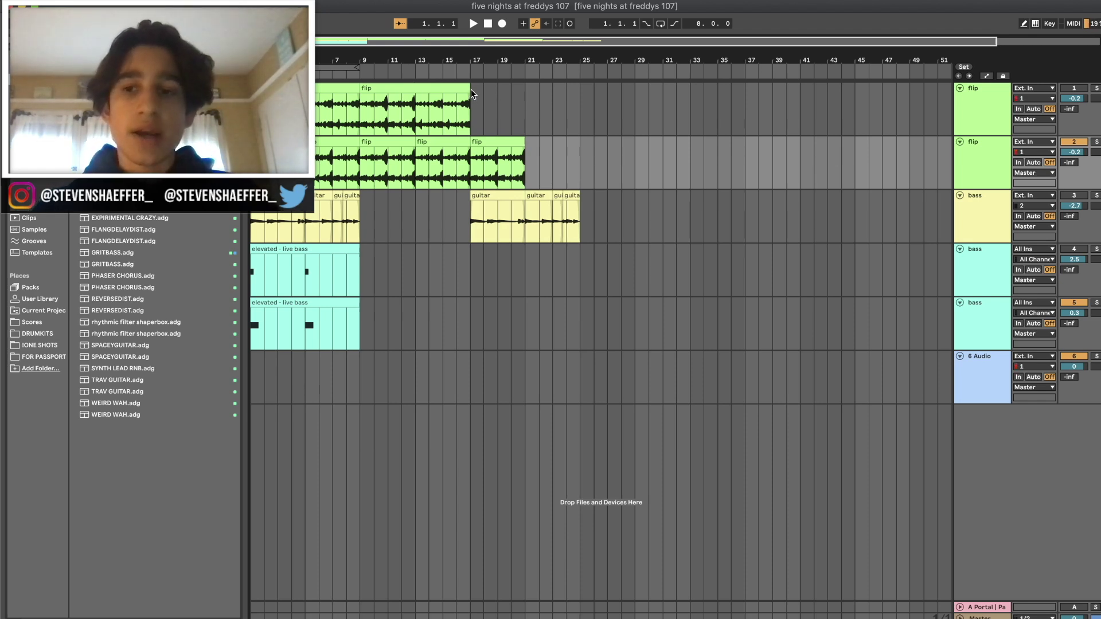
key("Down")
key("Down")
key("Up")
key("Up")
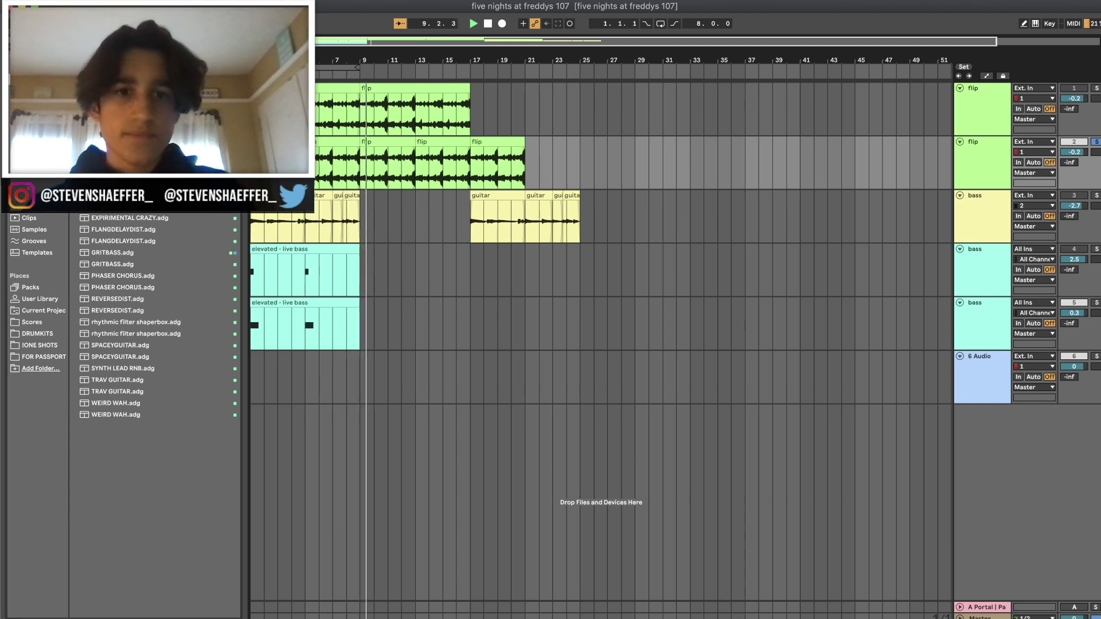
key("space")
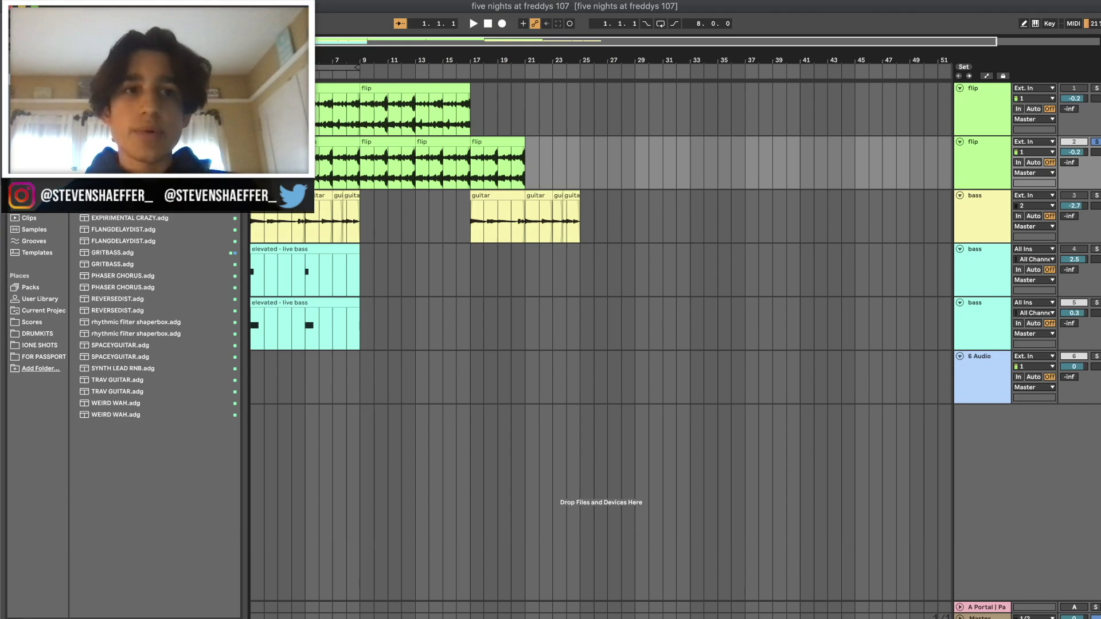
- Inspect the flip clip's sample settings, then show its FabFilter Pro-Q 3, Tuner and Waves Tune chain
key("shift+Tab")
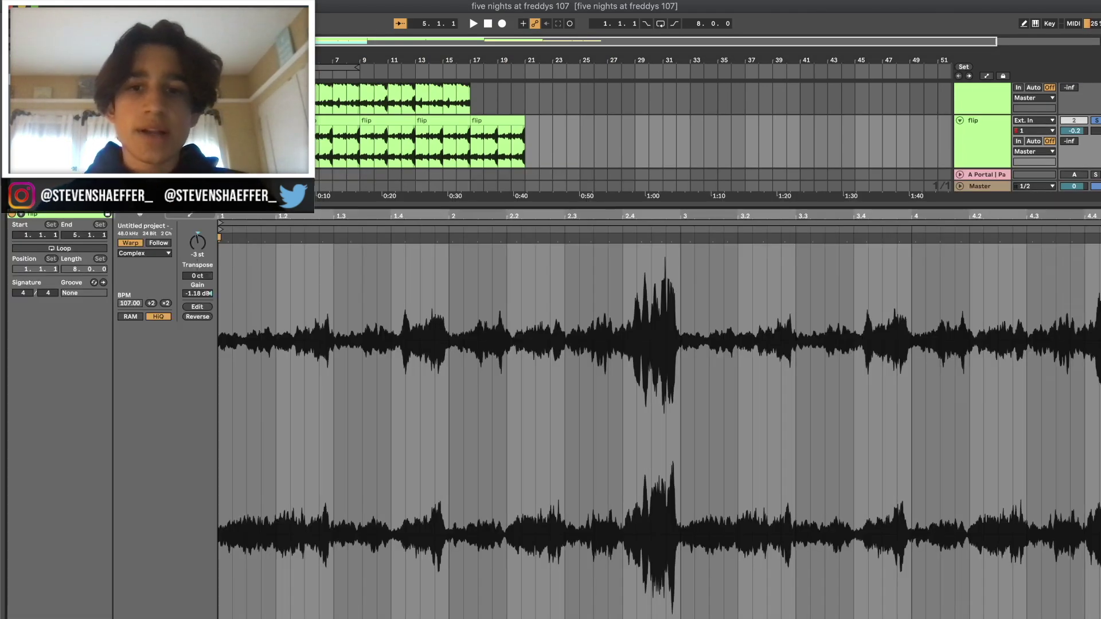
key("shift+Tab")
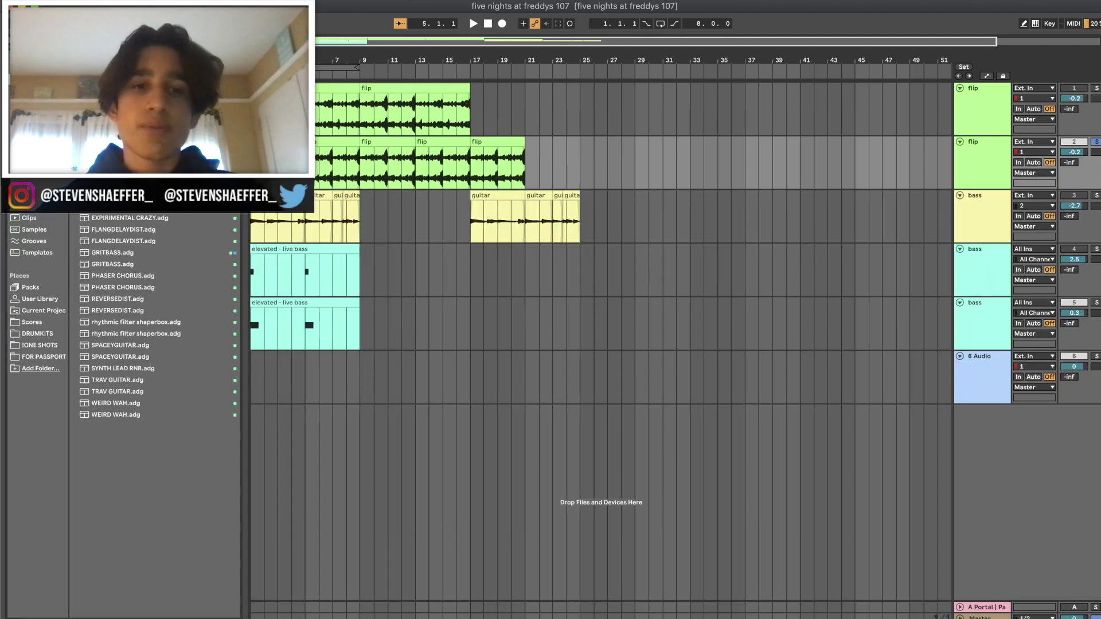
key("shift+Tab")
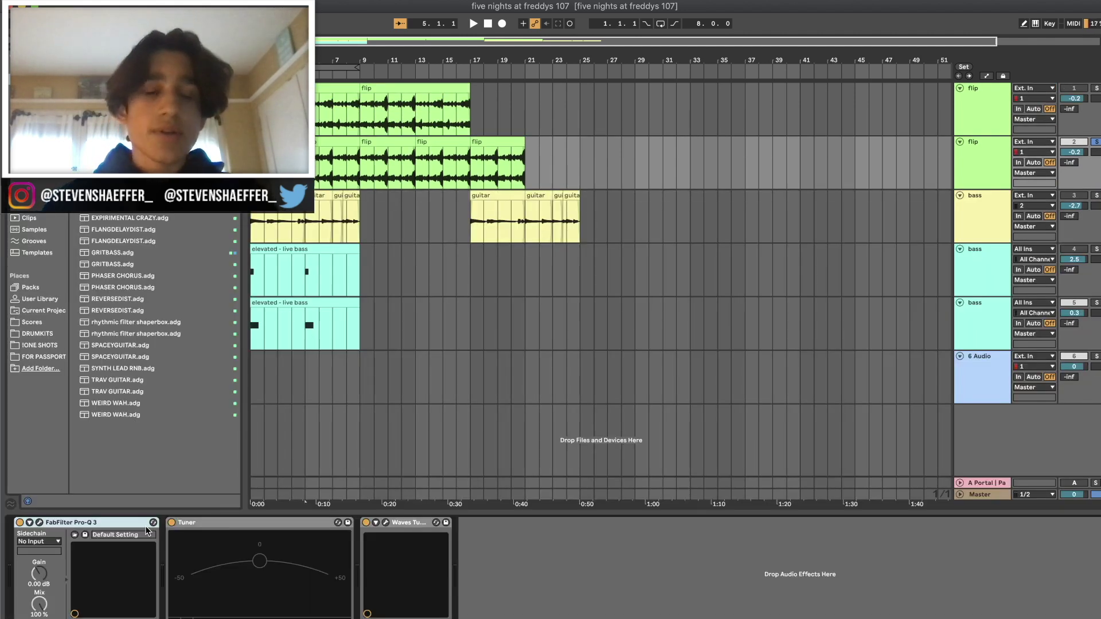
left_click(39, 522)
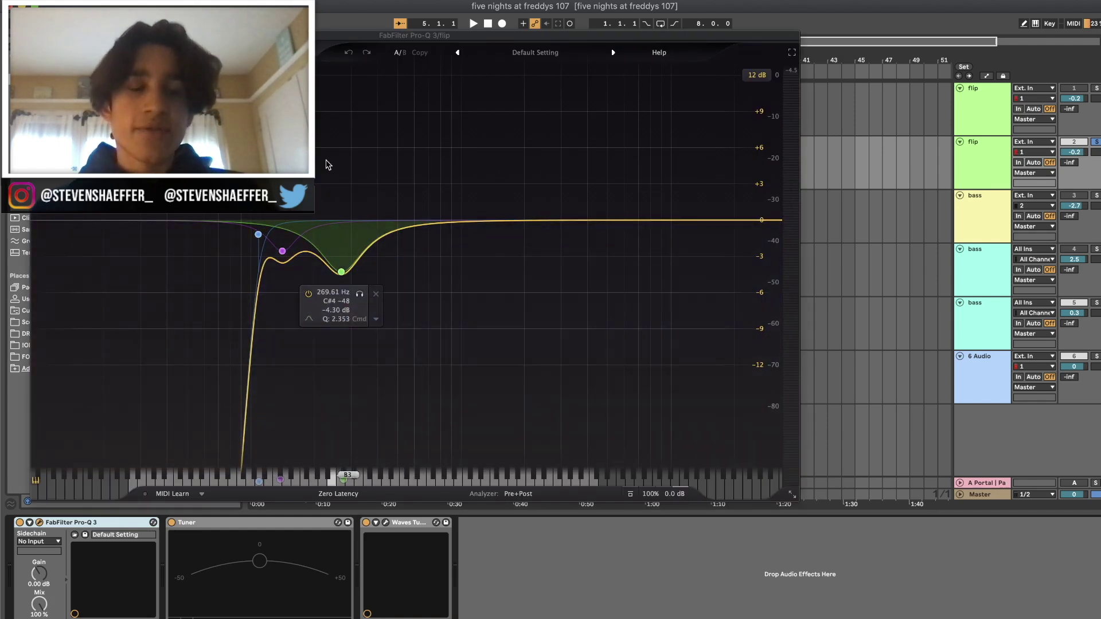
left_click(386, 522)
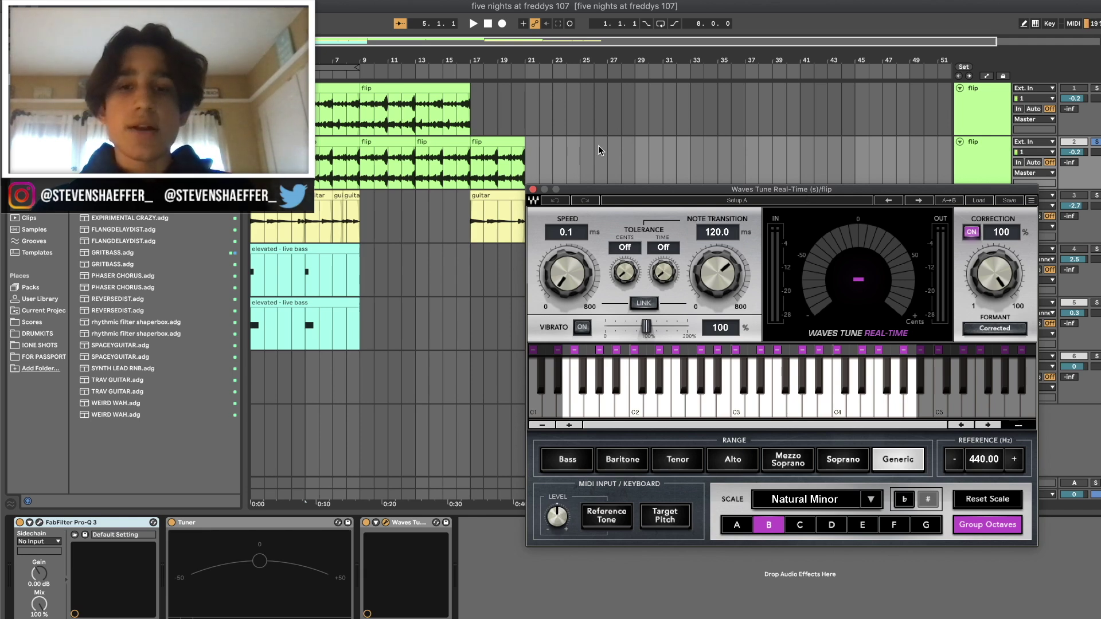
left_click(533, 190)
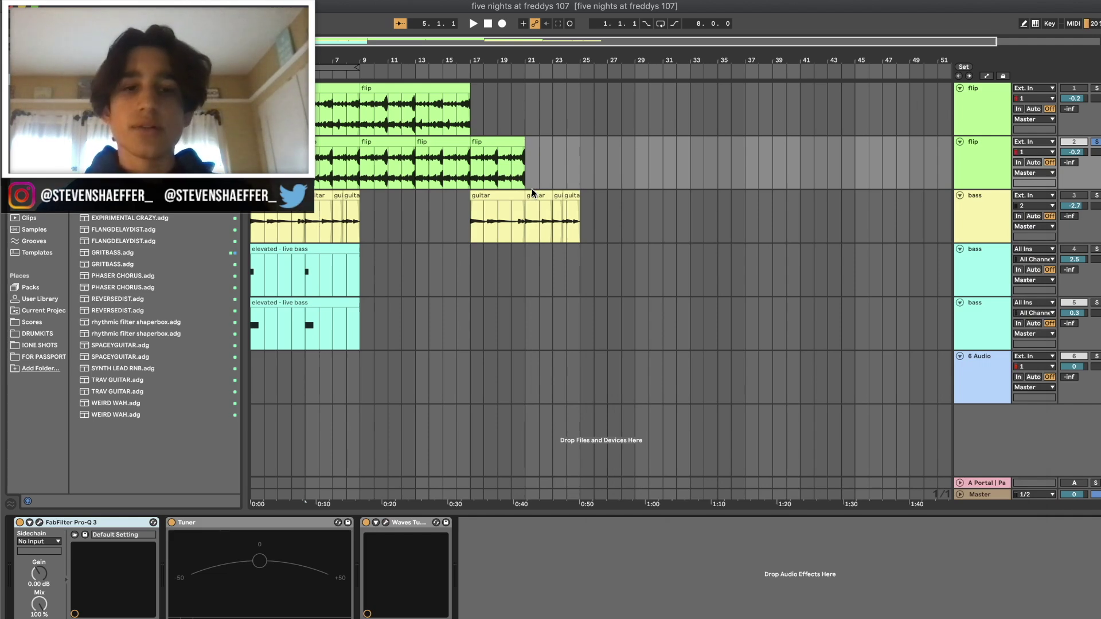
- Select the bass track and open its Soundtoys Effect Rack with Devil-Loc and Decapitator
left_click(302, 310)
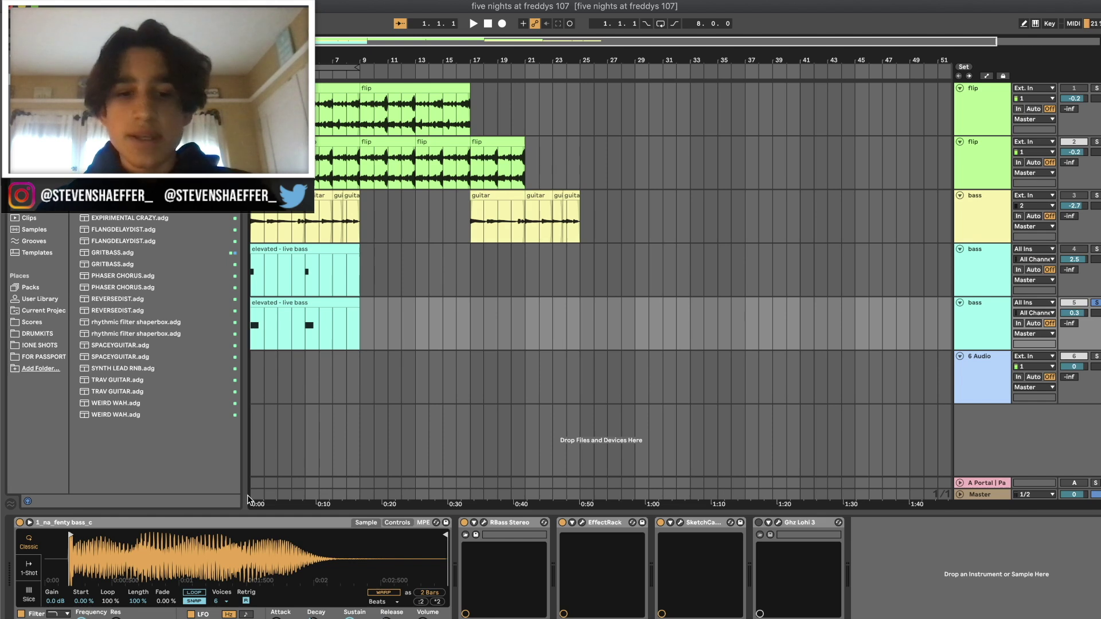
left_click(483, 522)
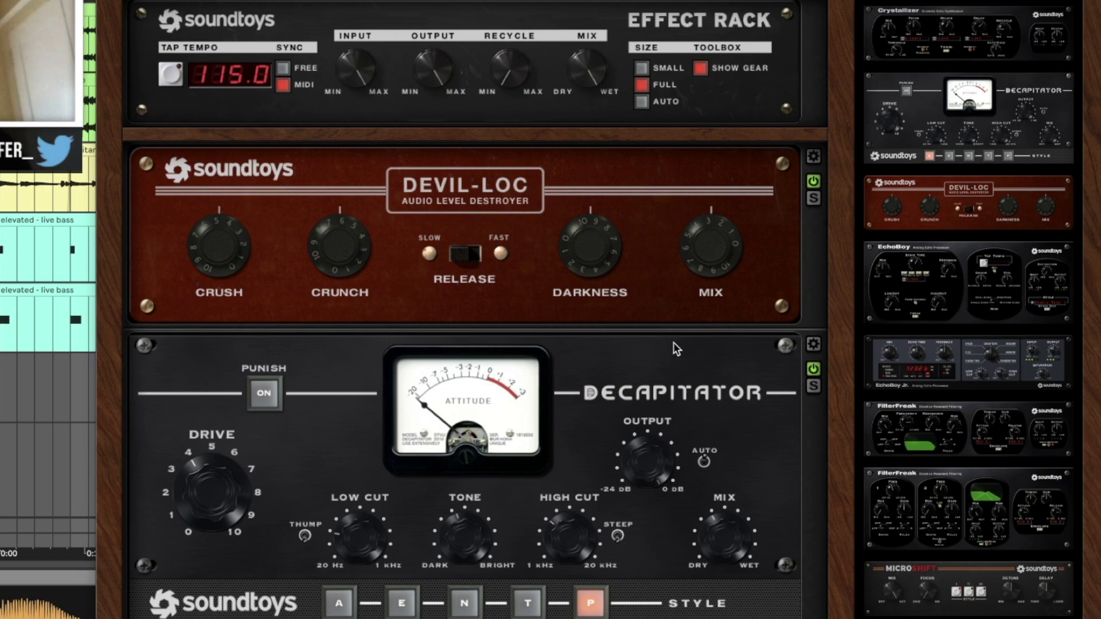
- Reveal the Devil-Loc preset JunkInTheTrunk and the Decapitator preset RollOffTheHighs
left_click(813, 158)
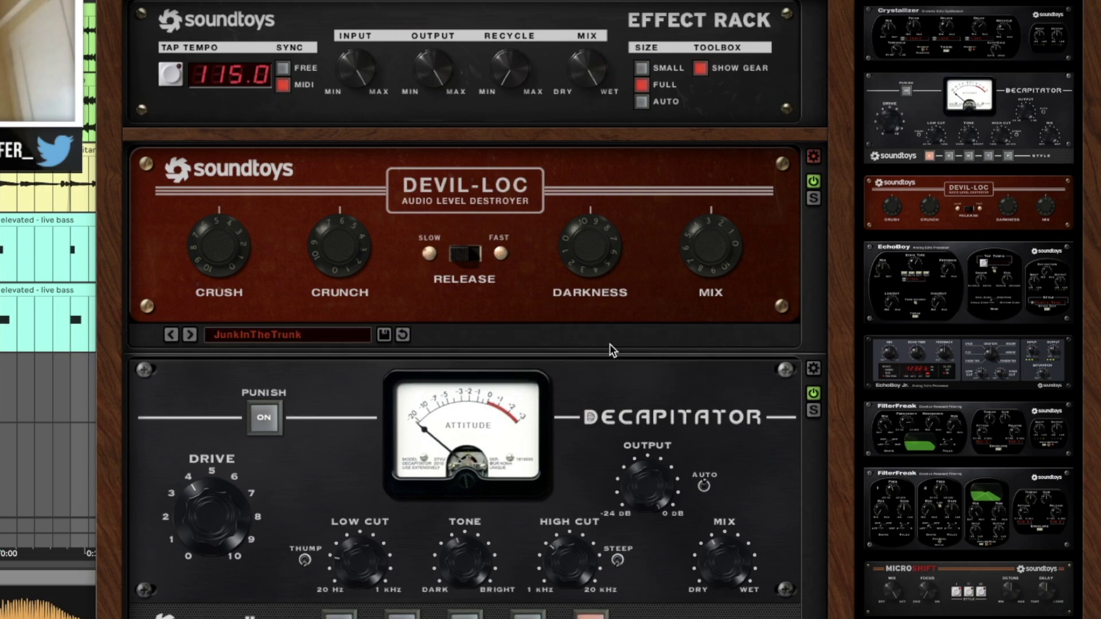
left_click(813, 368)
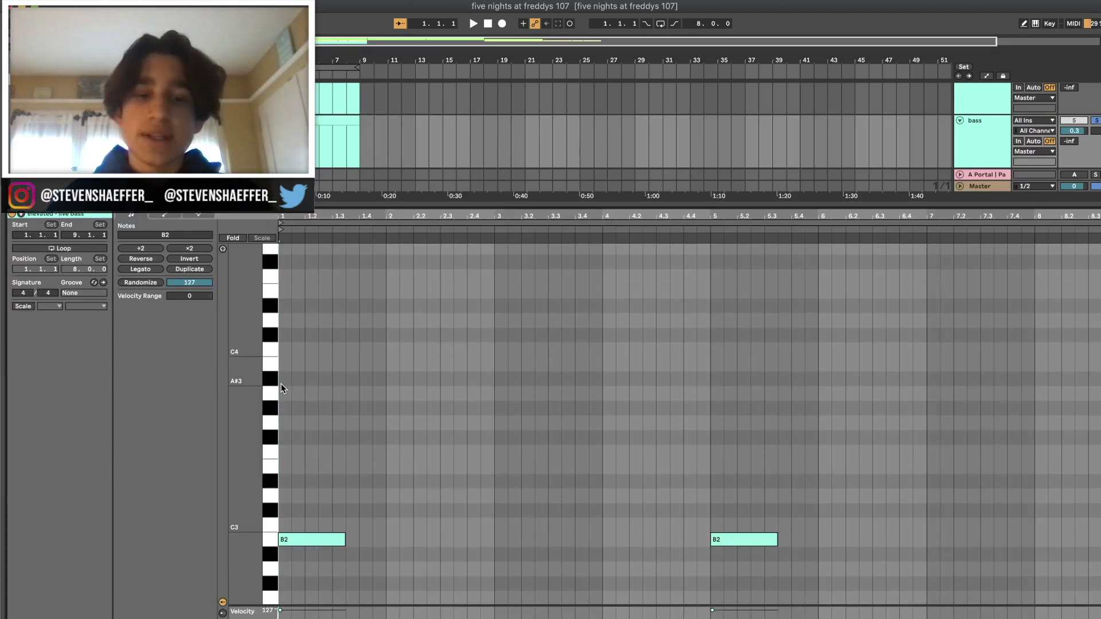
- Return to the arrangement and zoom in on the two 'elevated - live bass' clips during playback
scroll(281, 383, "down", 2)
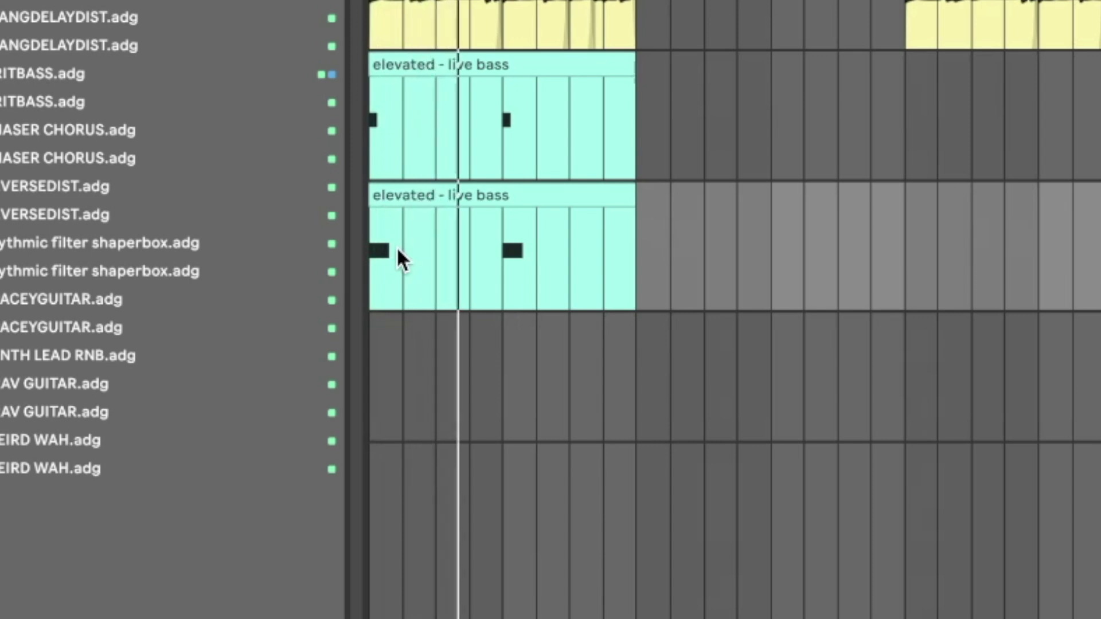
key("plus")
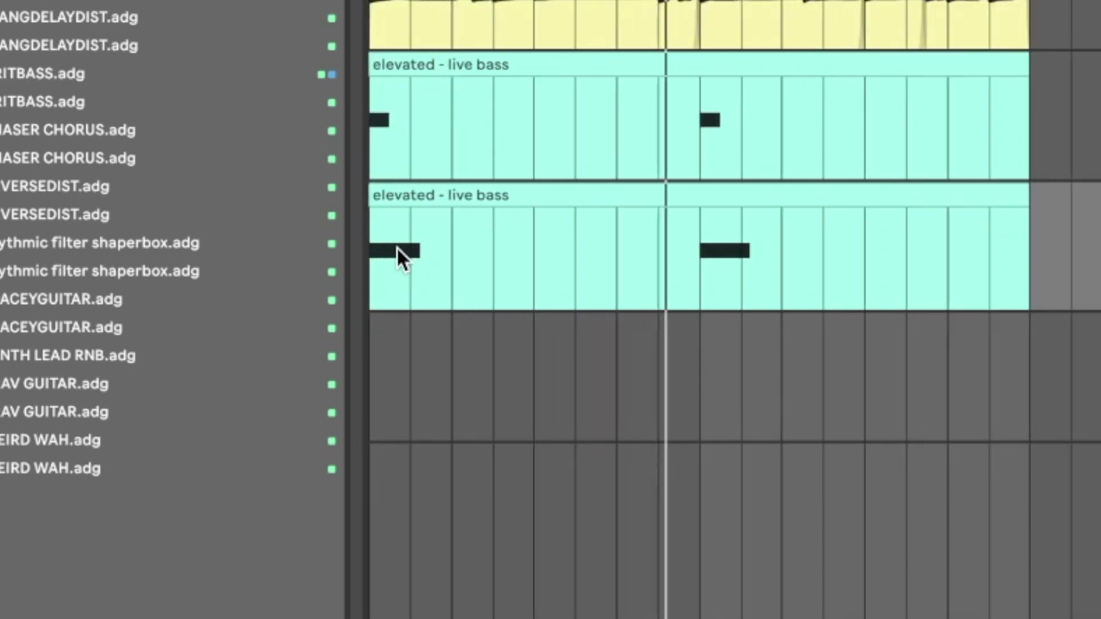